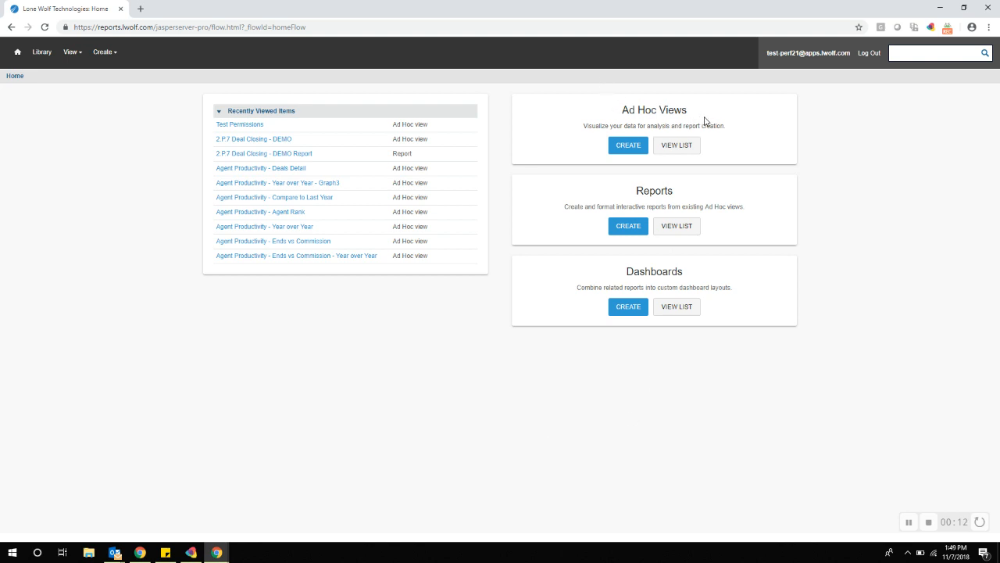
- Create a new Ad Hoc view that uses the Deal - Details domain as its data source
left_click_drag(626, 109, 698, 107)
left_click(679, 114)
left_click(630, 147)
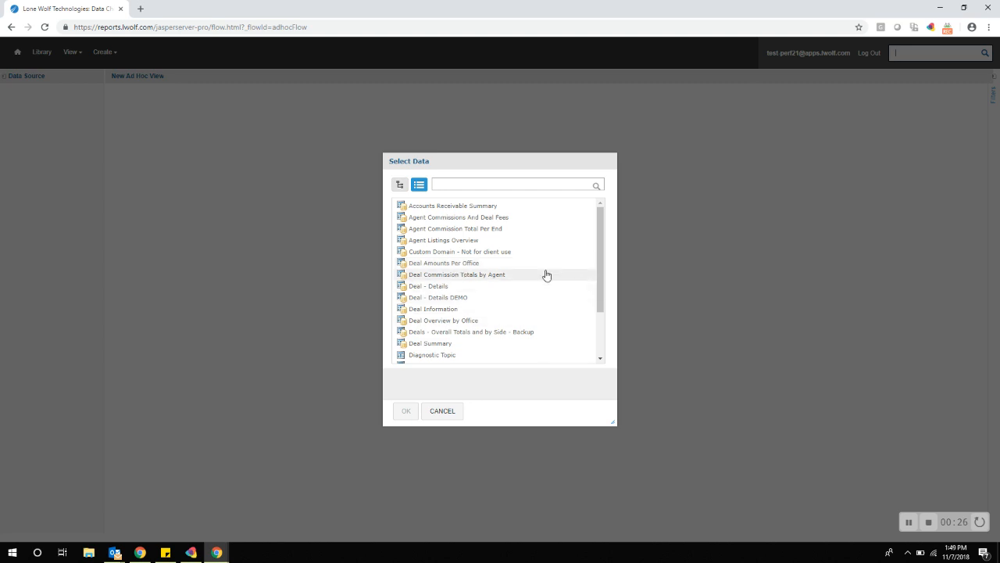
left_click(434, 241)
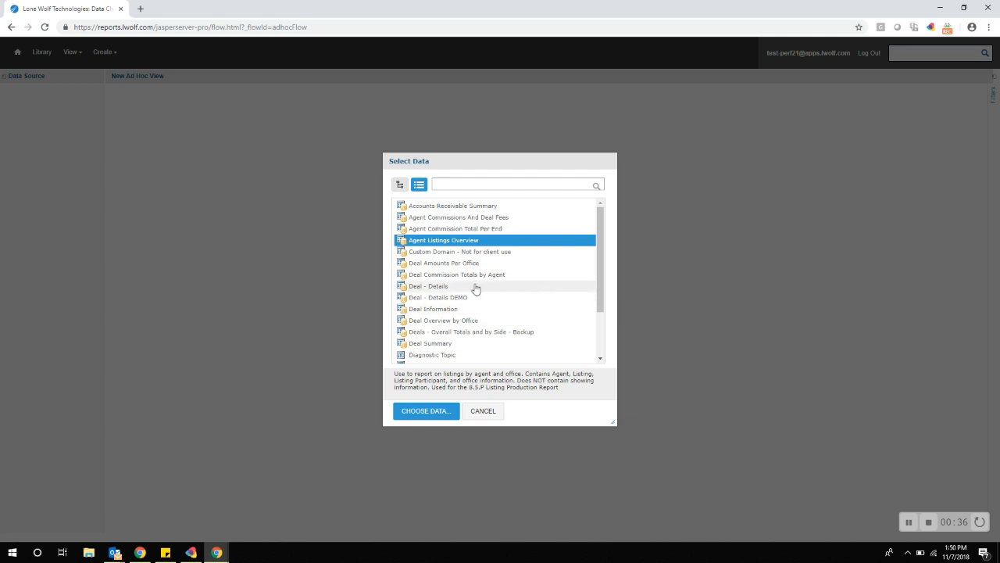
left_click(476, 287)
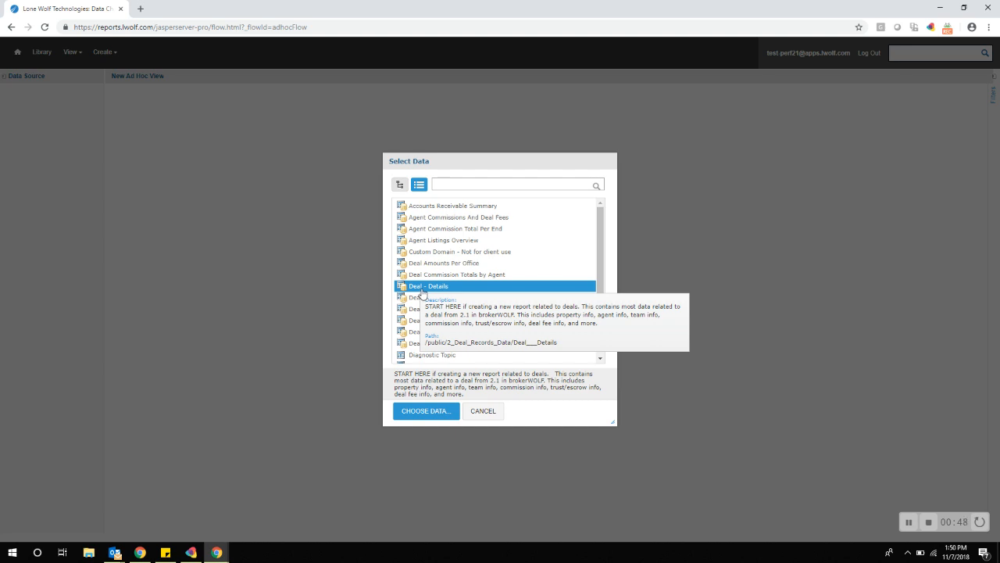
left_click(427, 416)
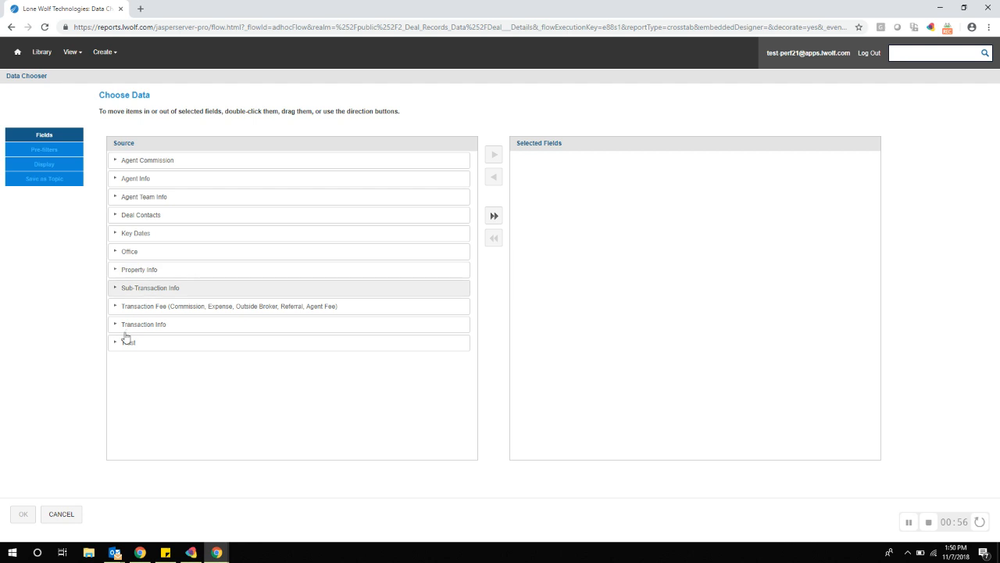
- Add every source field group to the selected fields and confirm the data selection
left_click(118, 216)
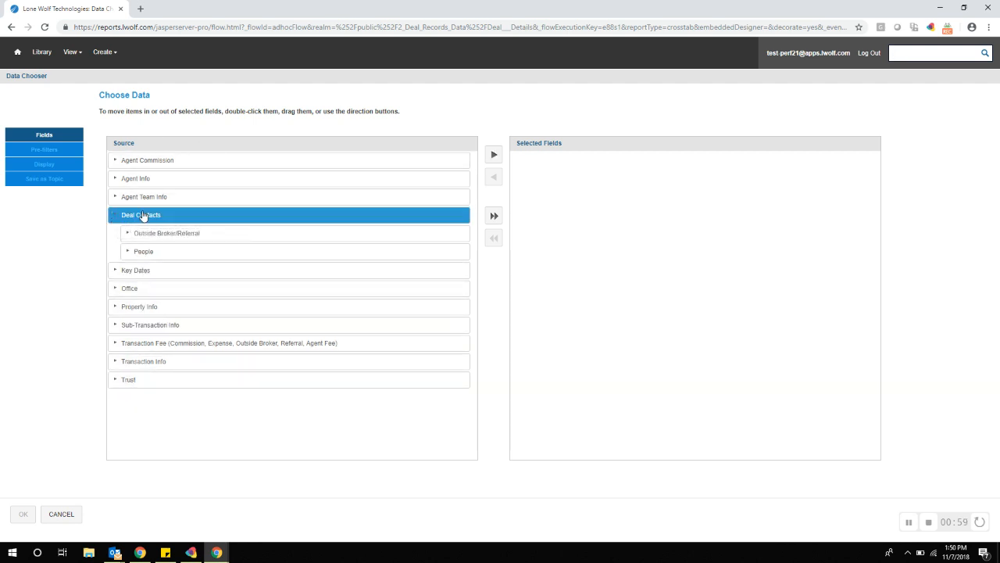
left_click(117, 271)
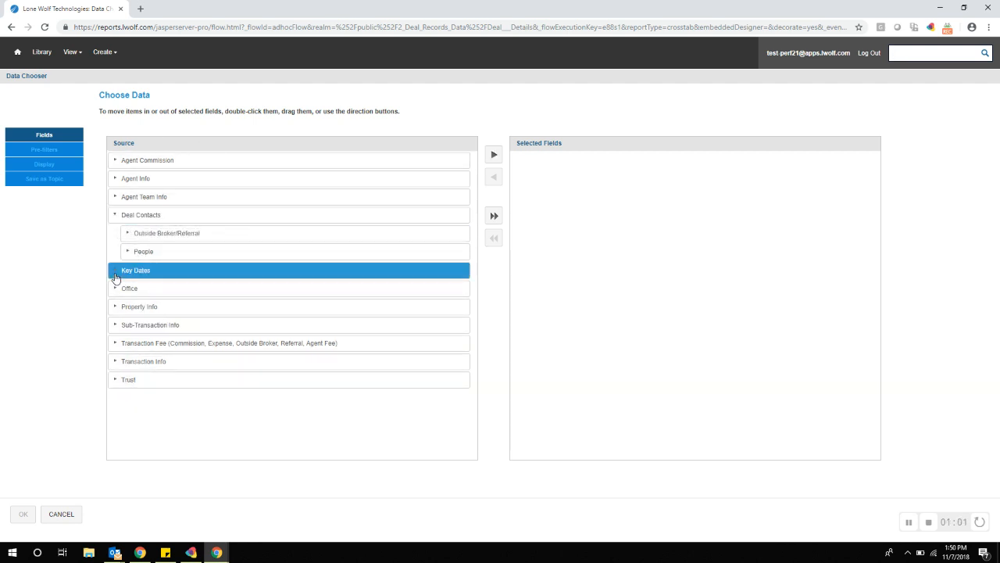
left_click(138, 178)
left_click(118, 161)
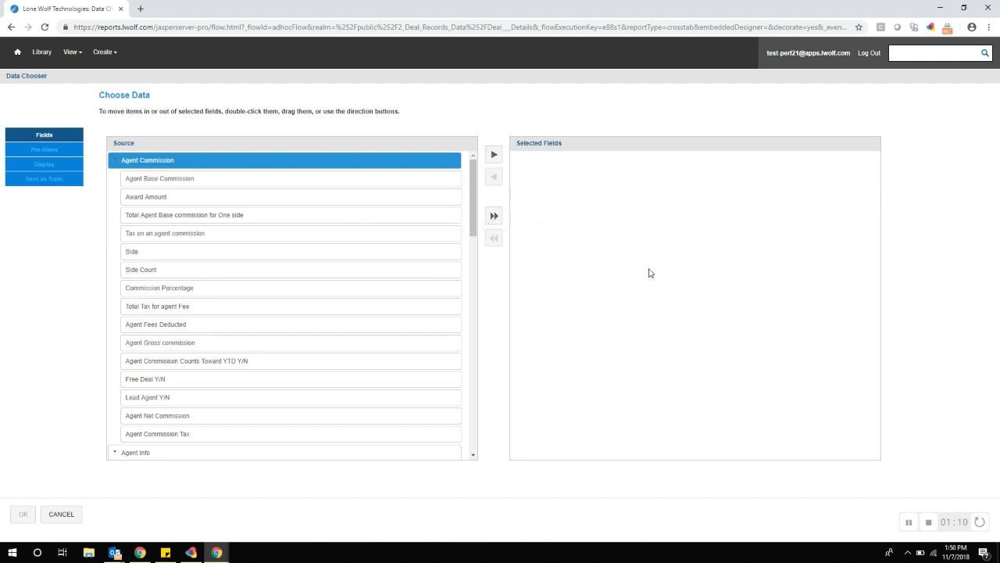
left_click(493, 216)
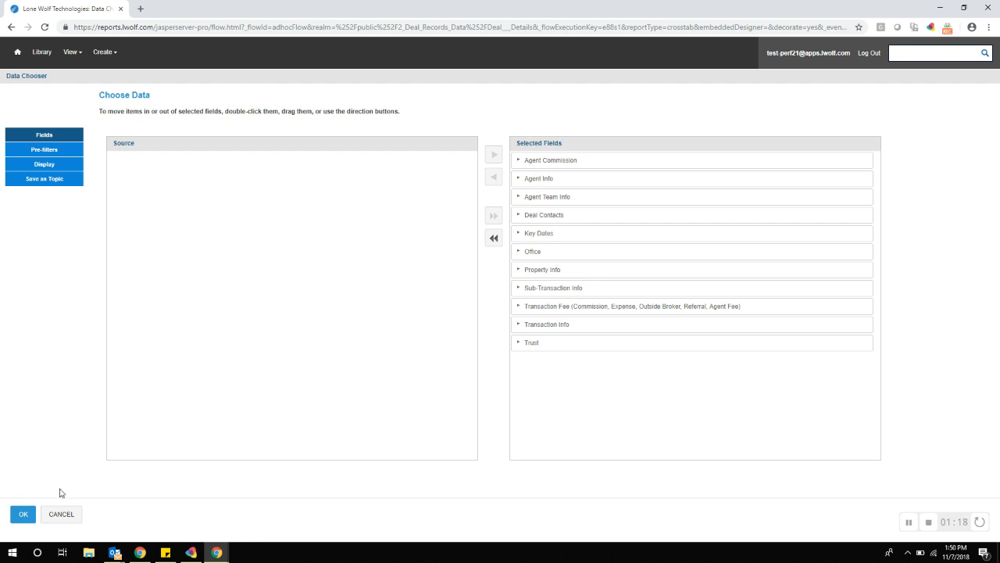
left_click(22, 514)
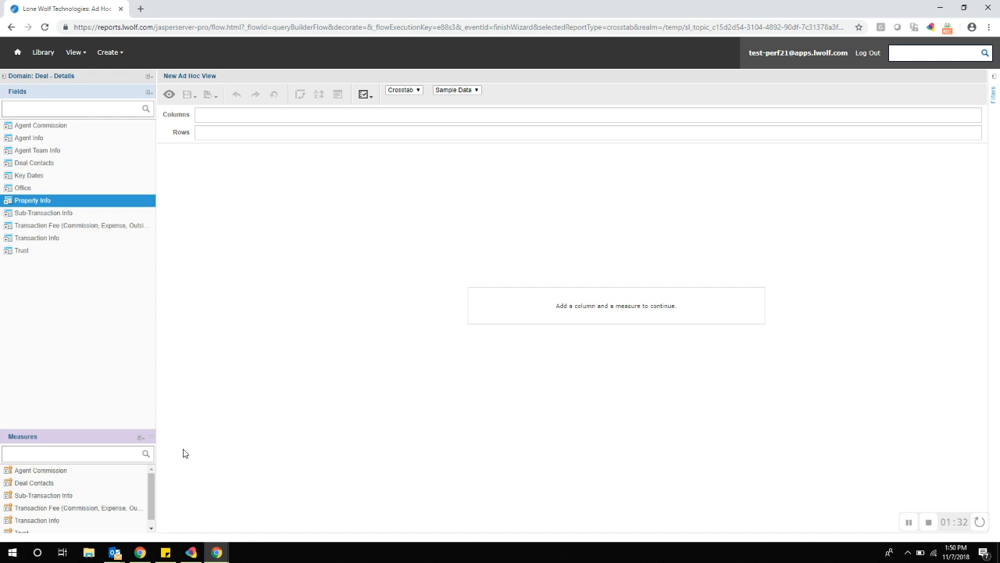
left_click(412, 93)
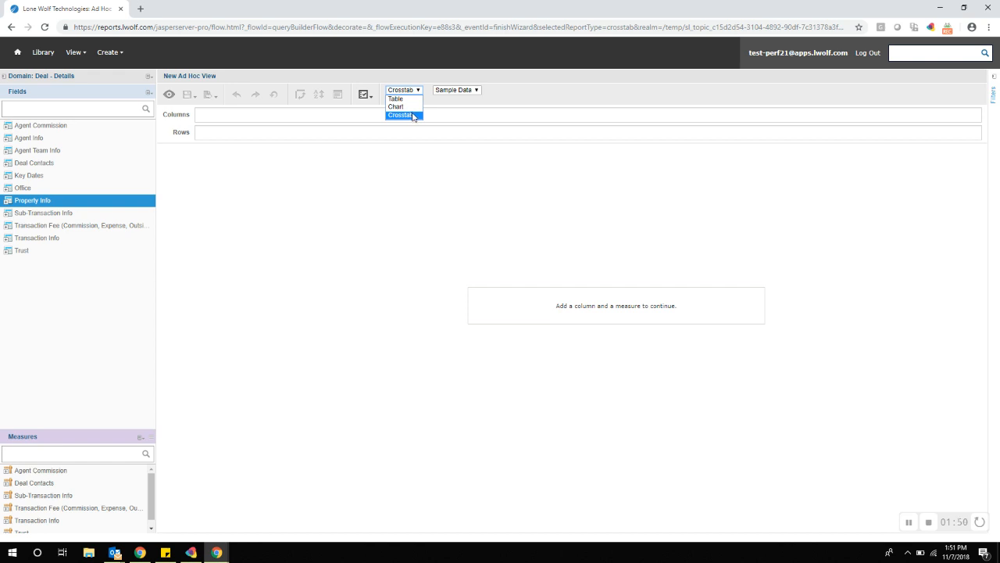
key("Up")
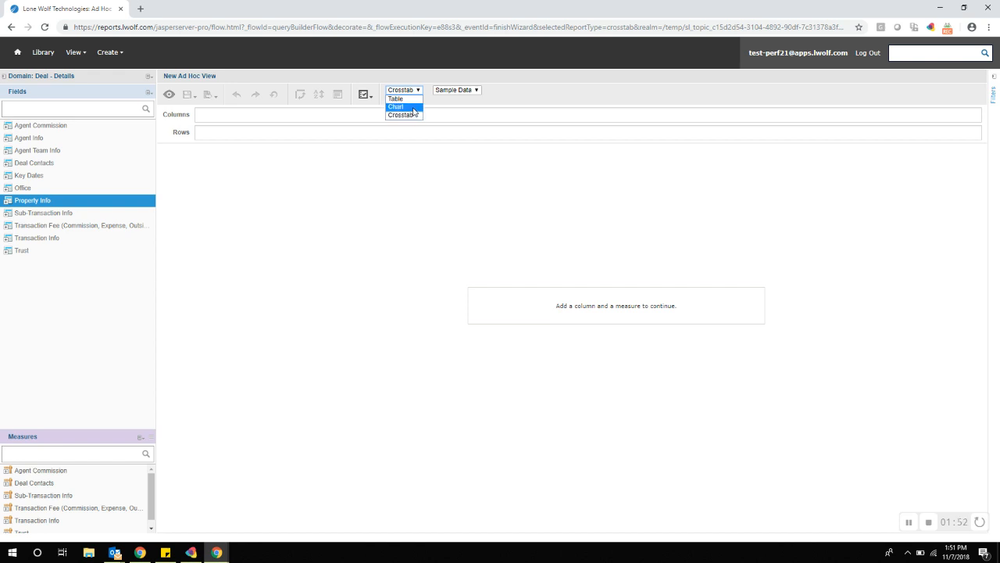
left_click(516, 102)
left_click(477, 90)
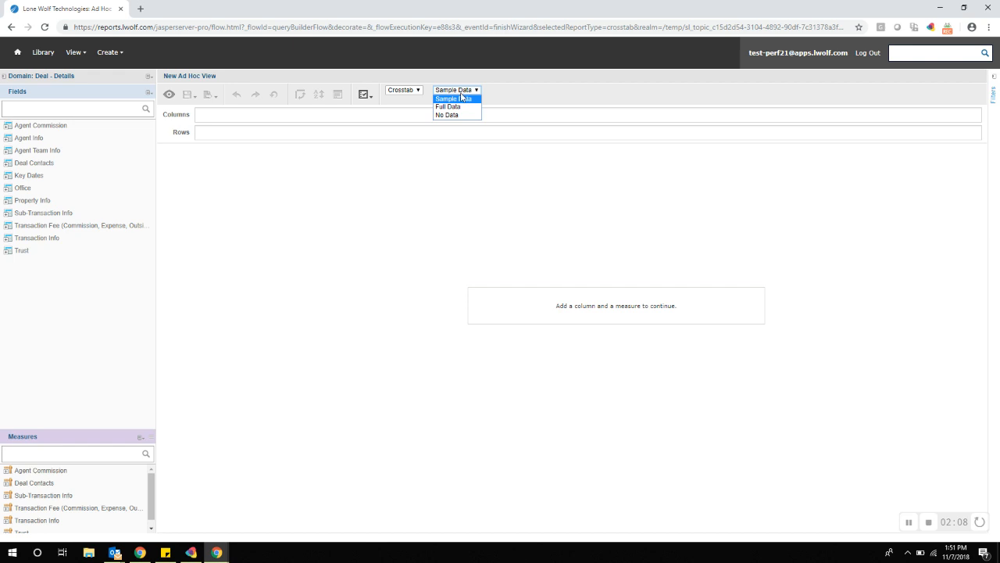
left_click(515, 102)
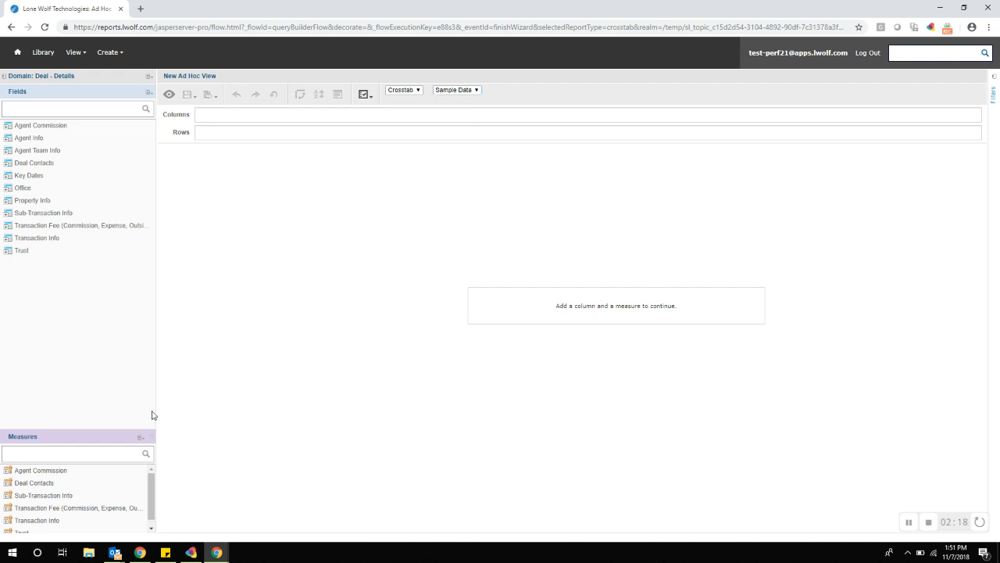
- Enlarge the Measures list, then add the Transaction Status field to the crosstab and move it from rows to columns
left_click_drag(154, 439, 160, 320)
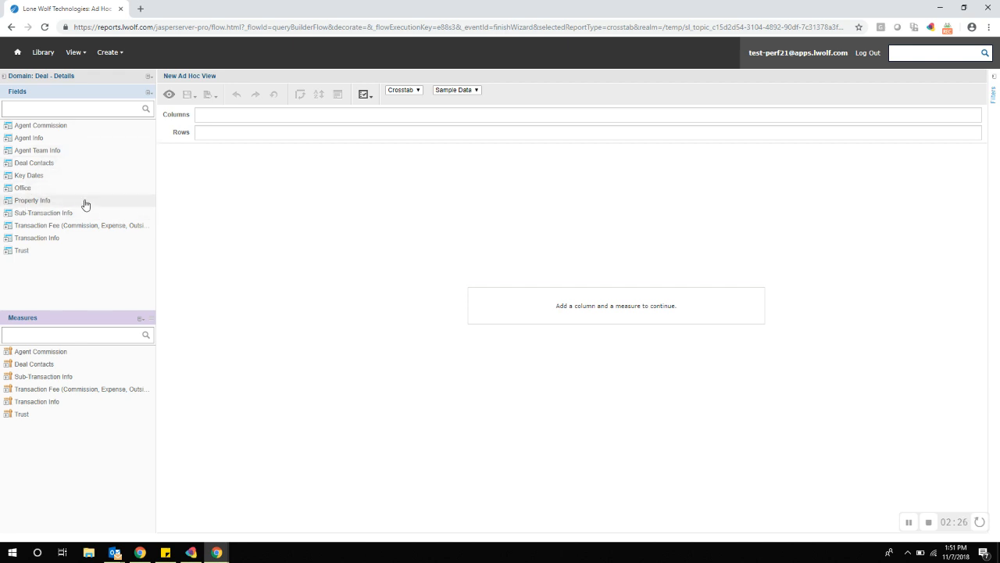
left_click(9, 242)
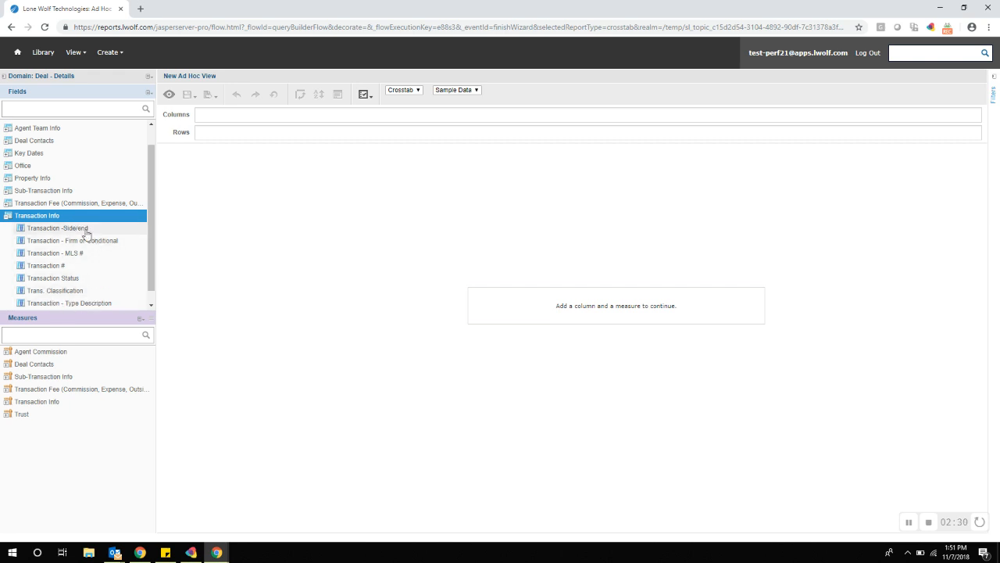
left_click(55, 280)
double_click(55, 282)
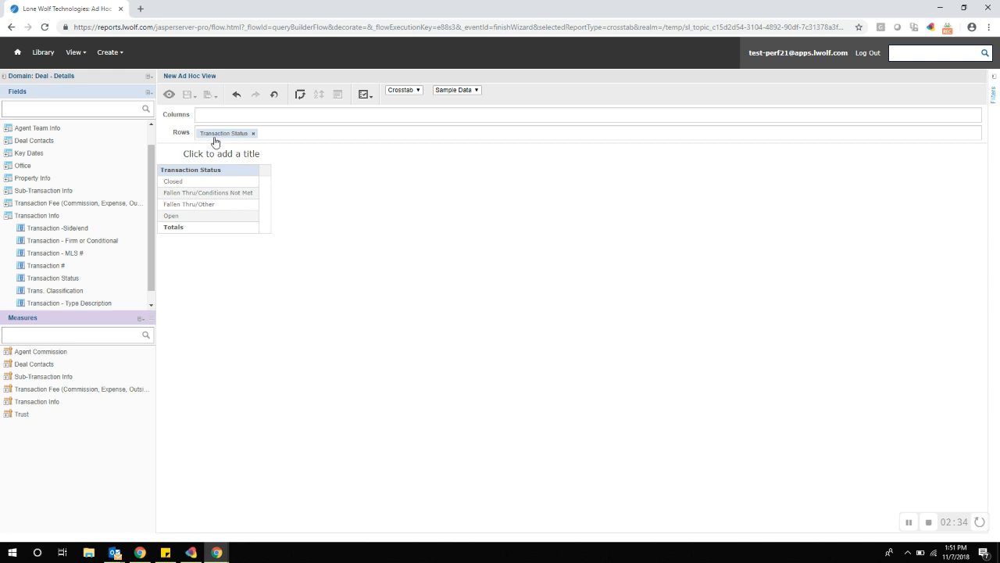
left_click_drag(217, 136, 232, 116)
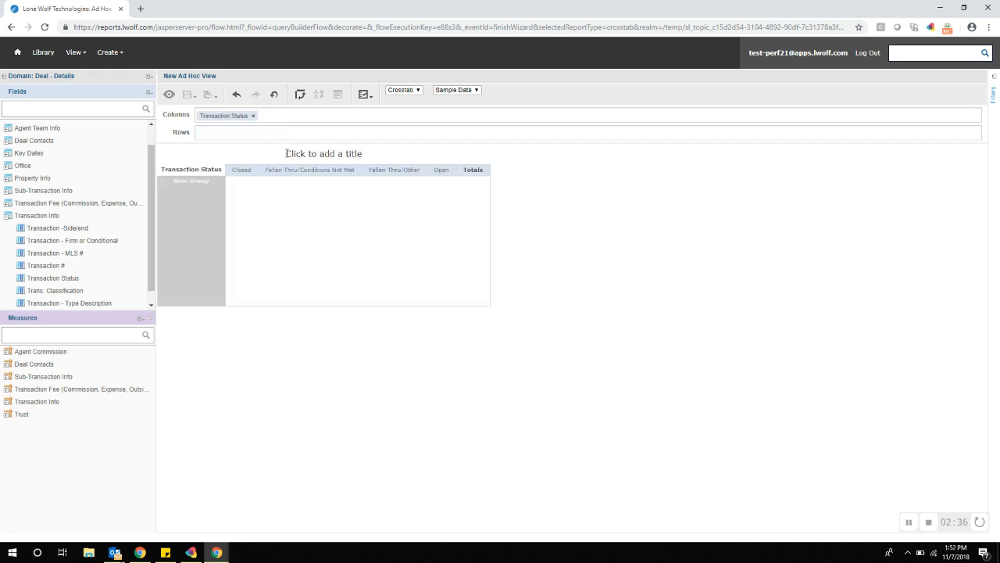
- Change the view type to Table and expand the Transaction Info group in the measures
left_click(403, 90)
left_click(401, 100)
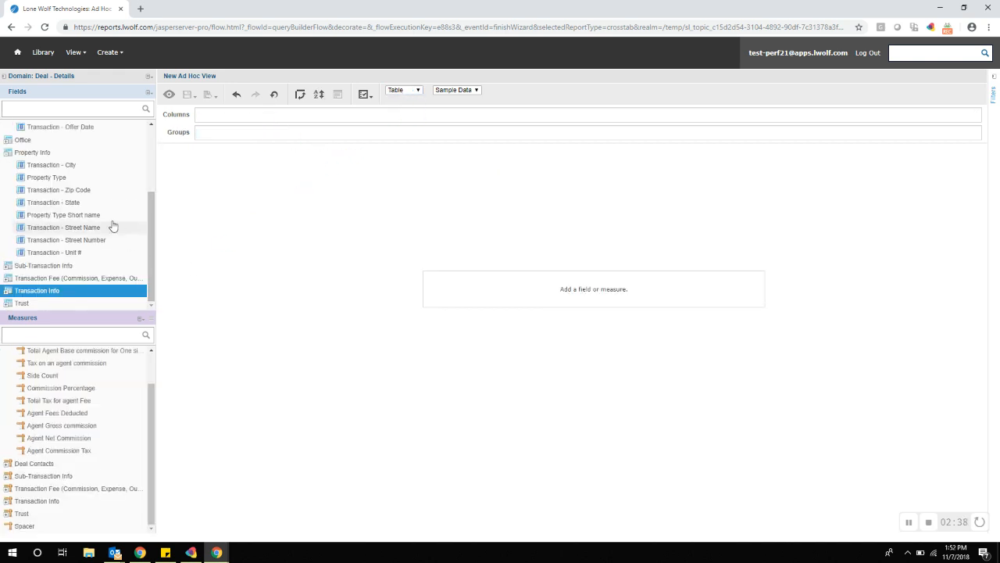
left_click(7, 505)
left_click(7, 504)
scroll(78, 492, "down", 1)
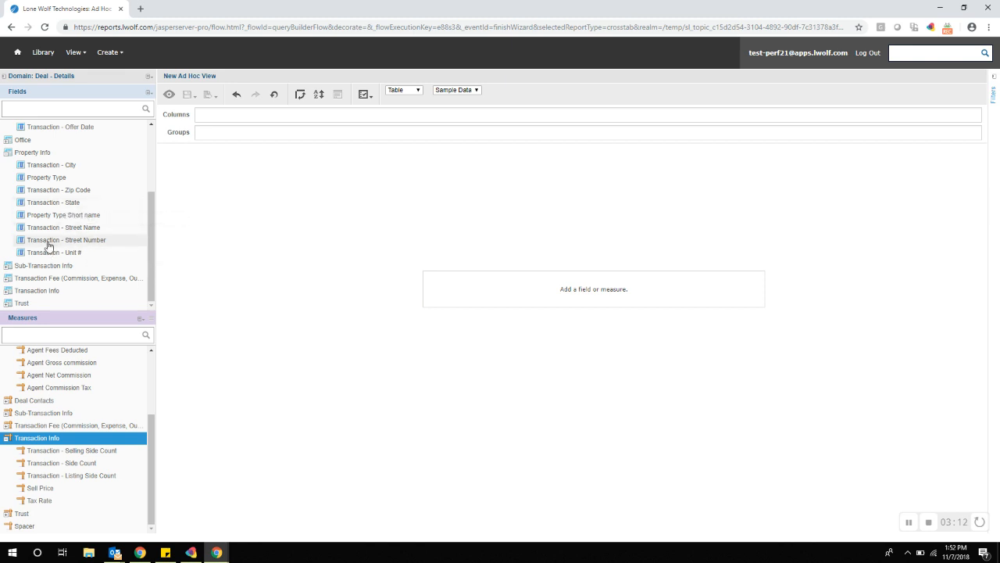
- Create a filter on the Property Type Short name field from the Property Info group
right_click(43, 217)
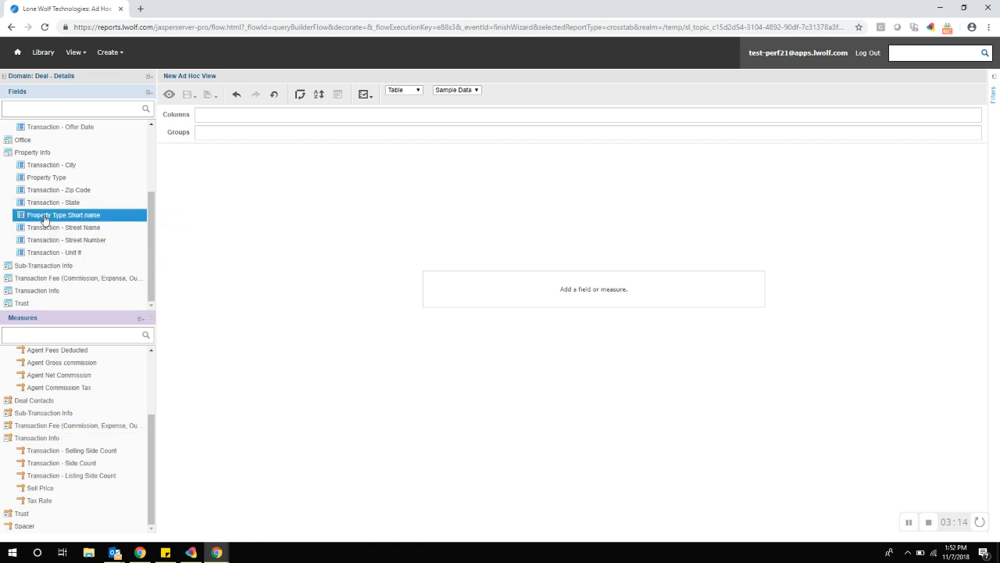
right_click(44, 219)
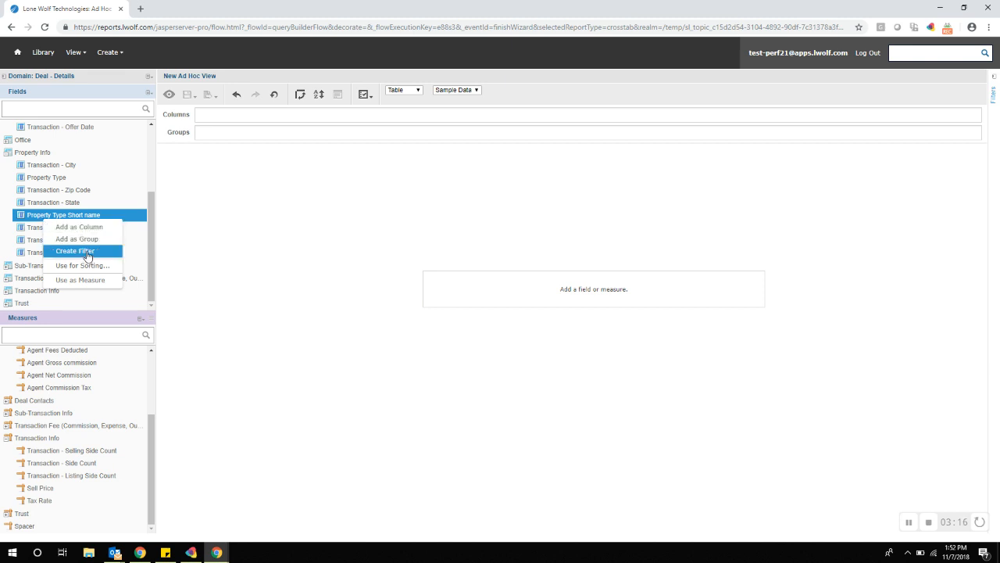
left_click(88, 252)
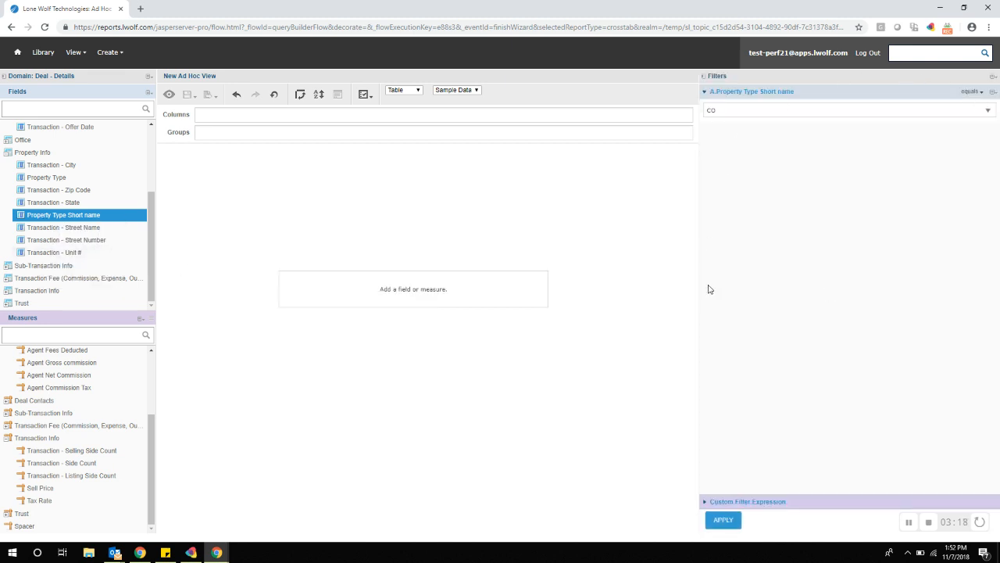